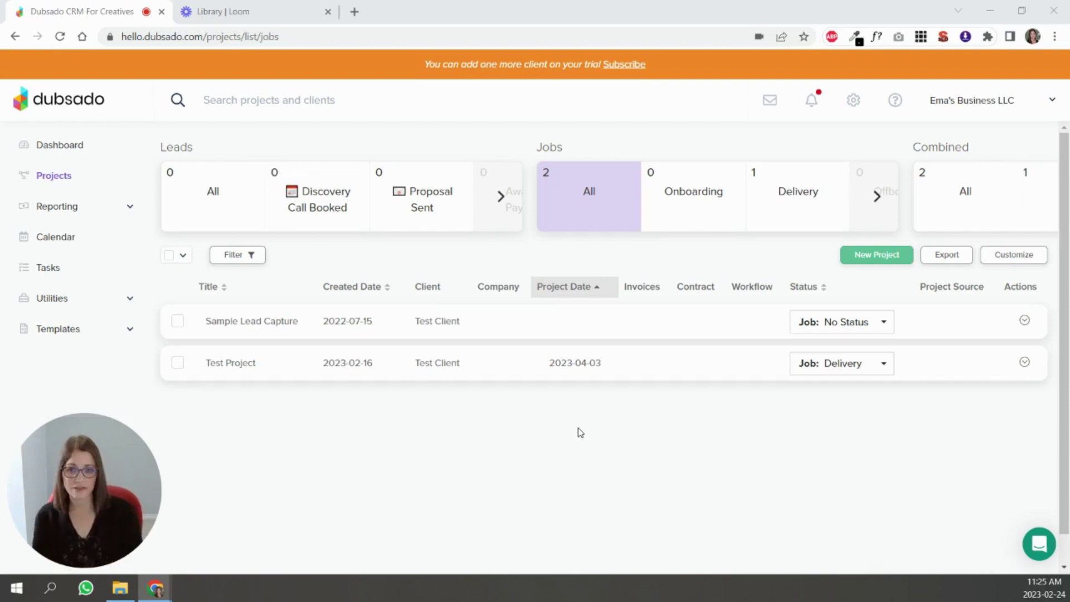
Step: Open Test Project from the Jobs list and go to its empty Invoices page
left_click(234, 363)
left_click(343, 149)
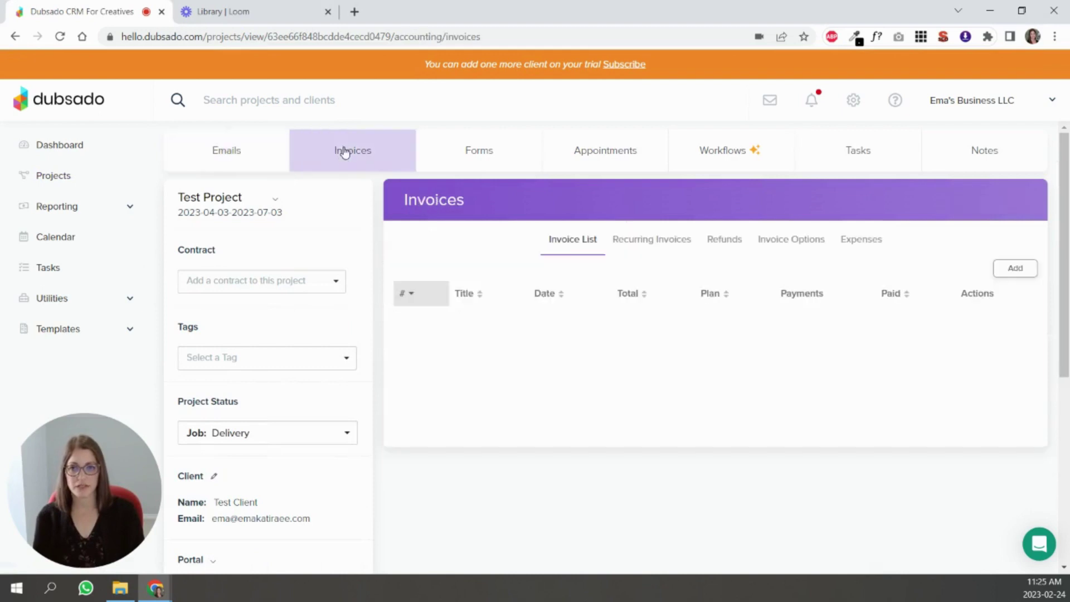
Step: Start a new invoice and add Sample Package 1, Sample Package 3 and the Hourly package
left_click(1029, 269)
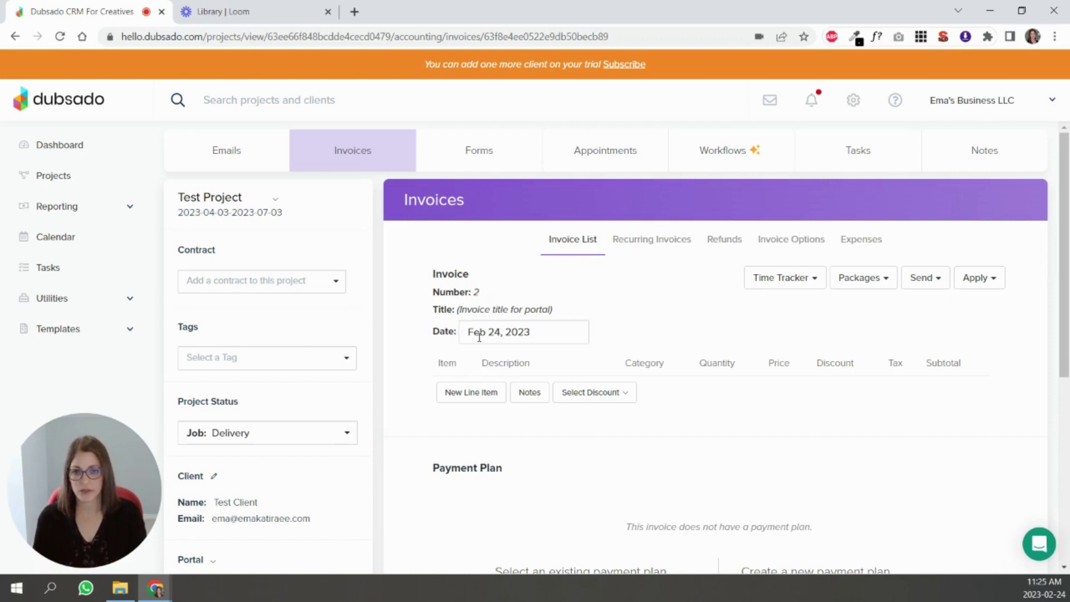
left_click(886, 278)
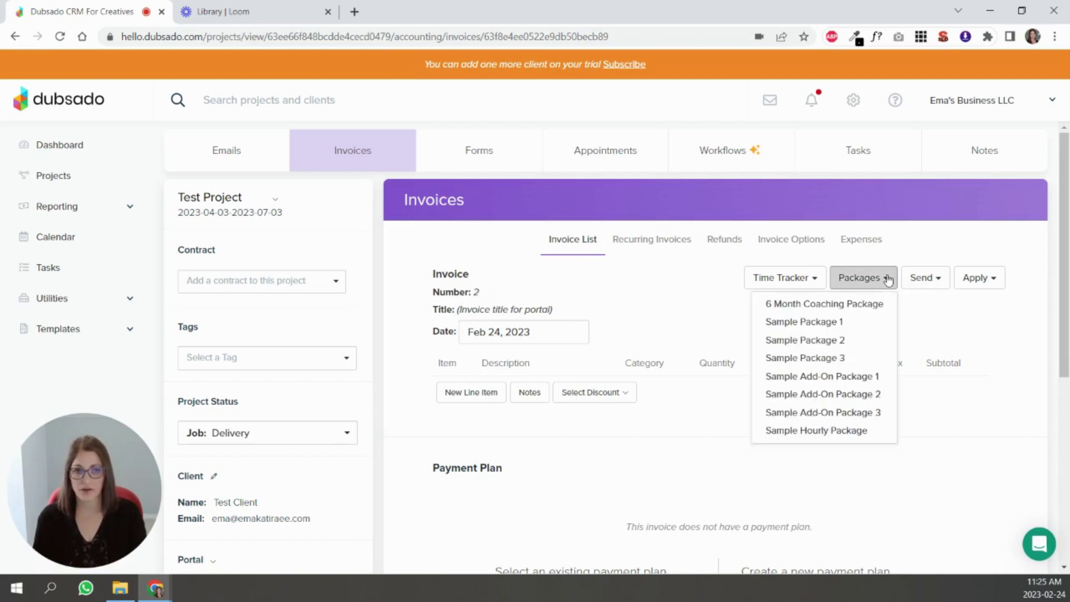
left_click(862, 325)
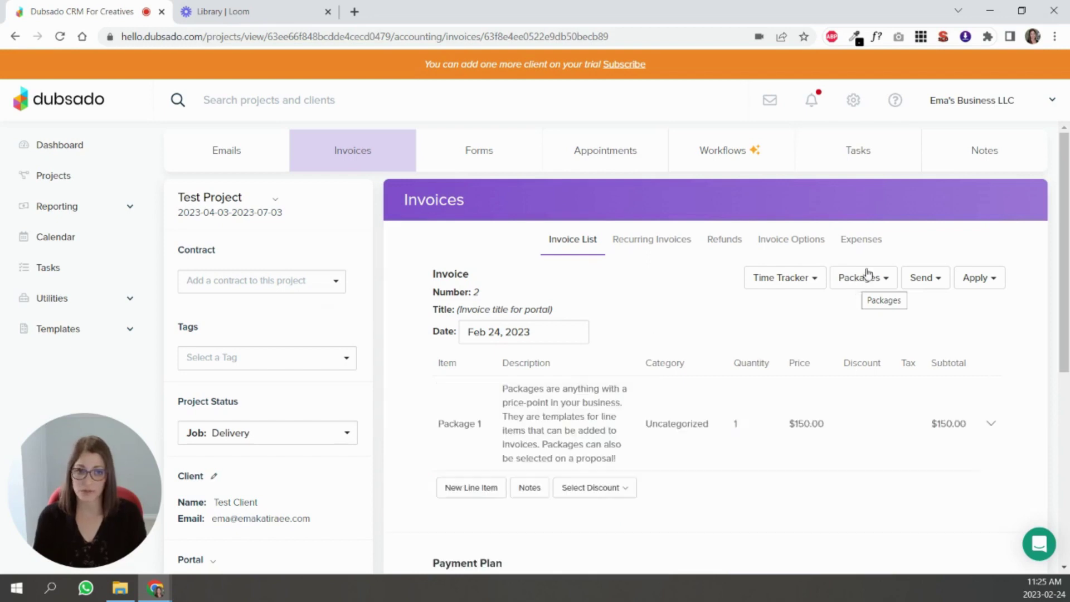
left_click(860, 282)
left_click(862, 284)
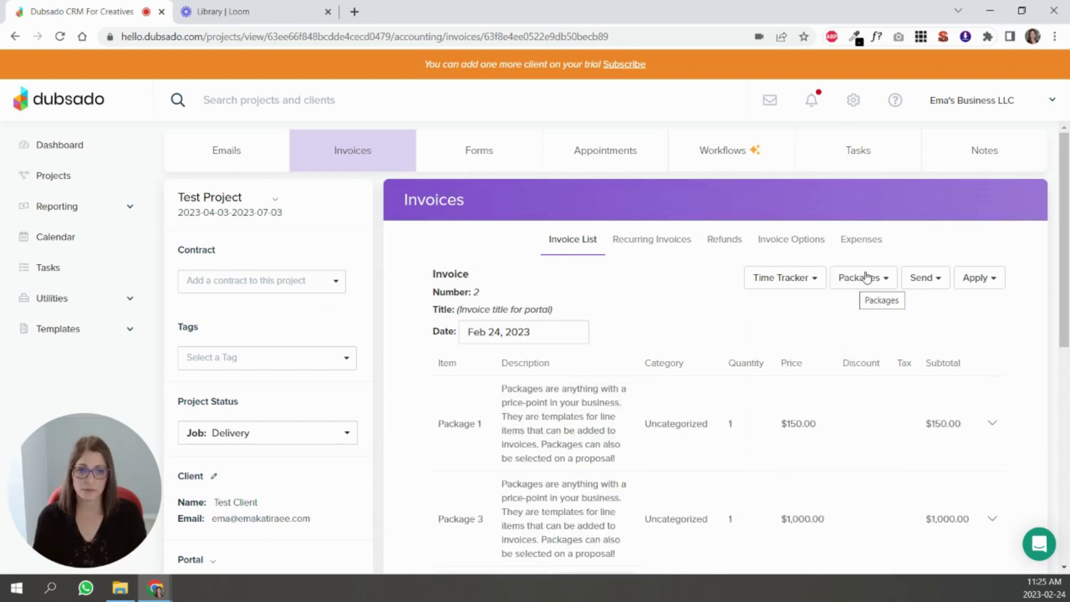
left_click(862, 283)
scroll(862, 282, "down", 4)
scroll(874, 219, "up", 4)
left_click(874, 219)
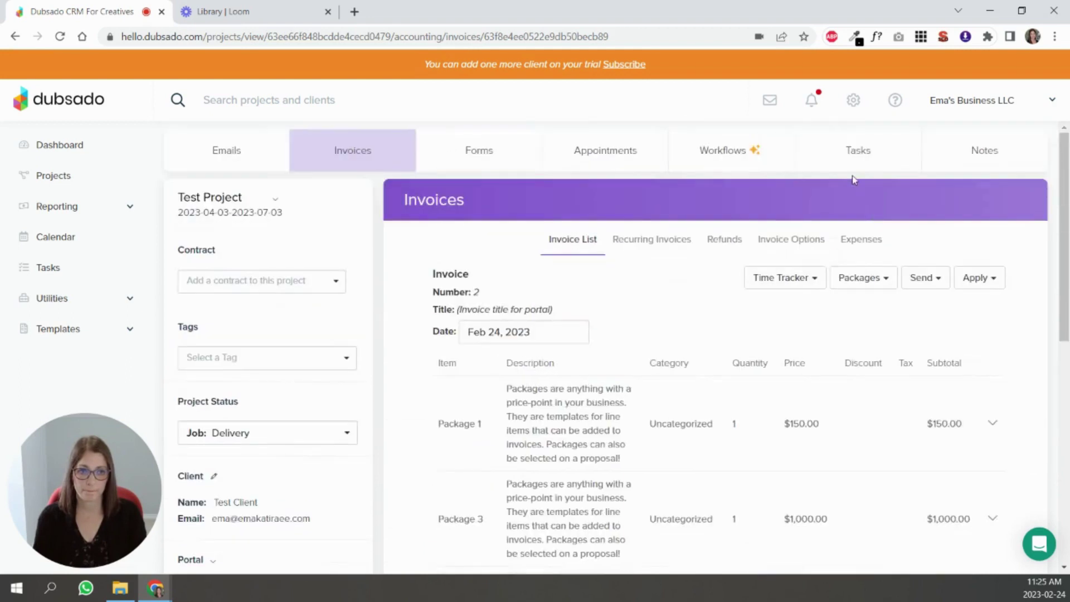
Step: Remove the Hourly Rate line item and add Sample Add-On Package 1 instead
scroll(914, 234, "down", 5)
left_click(996, 303)
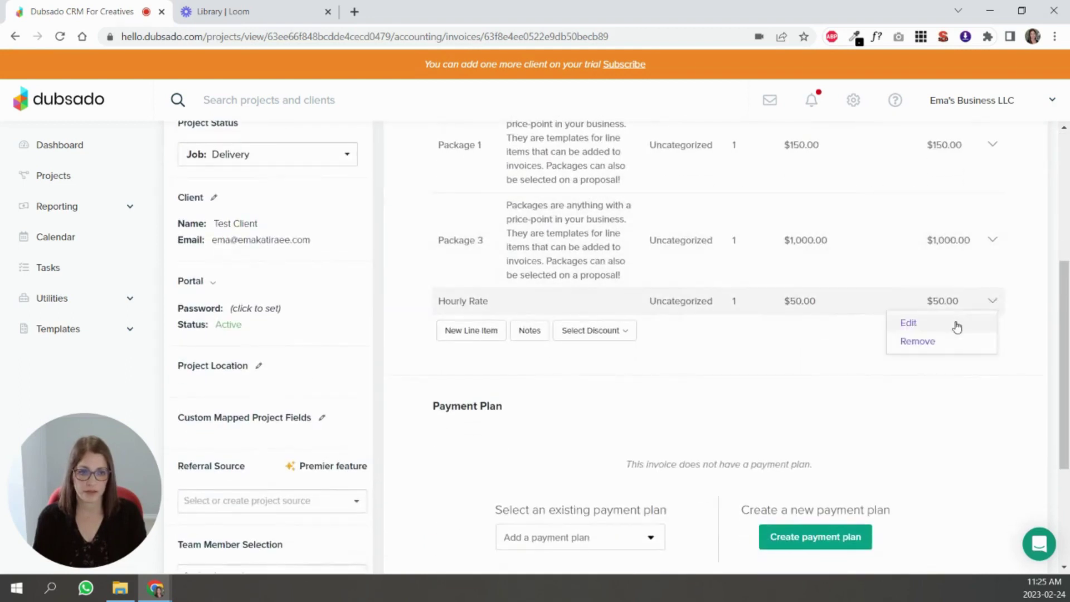
left_click(918, 341)
scroll(908, 295, "up", 5)
left_click(873, 279)
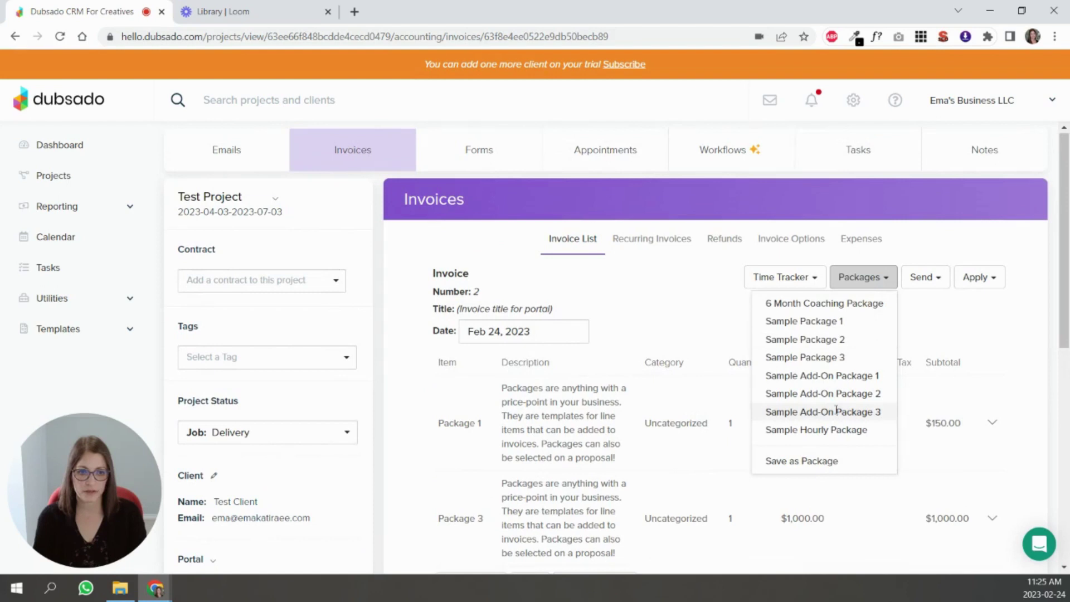
left_click(842, 371)
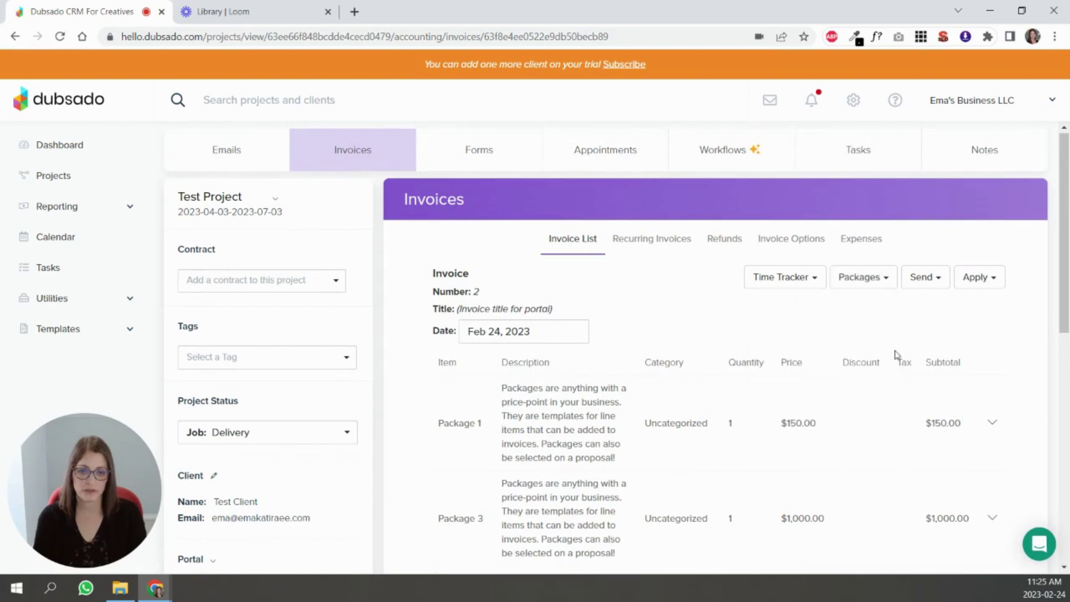
scroll(895, 354, "down", 3)
scroll(1027, 356, "up", 1)
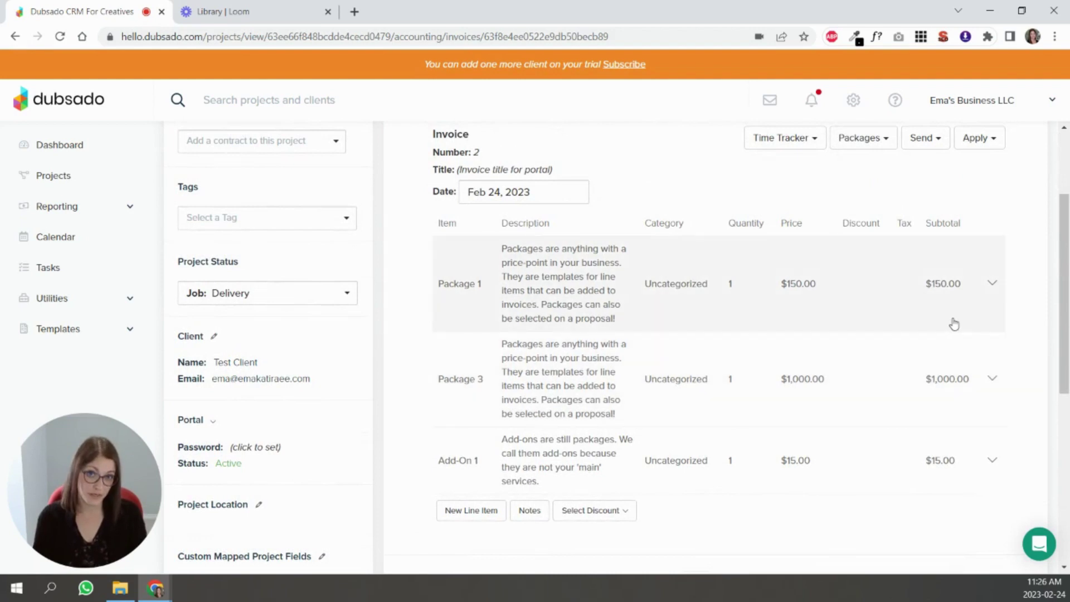
Step: Edit Package 1 to quantity 10 at a price of $175 and save it
left_click(994, 286)
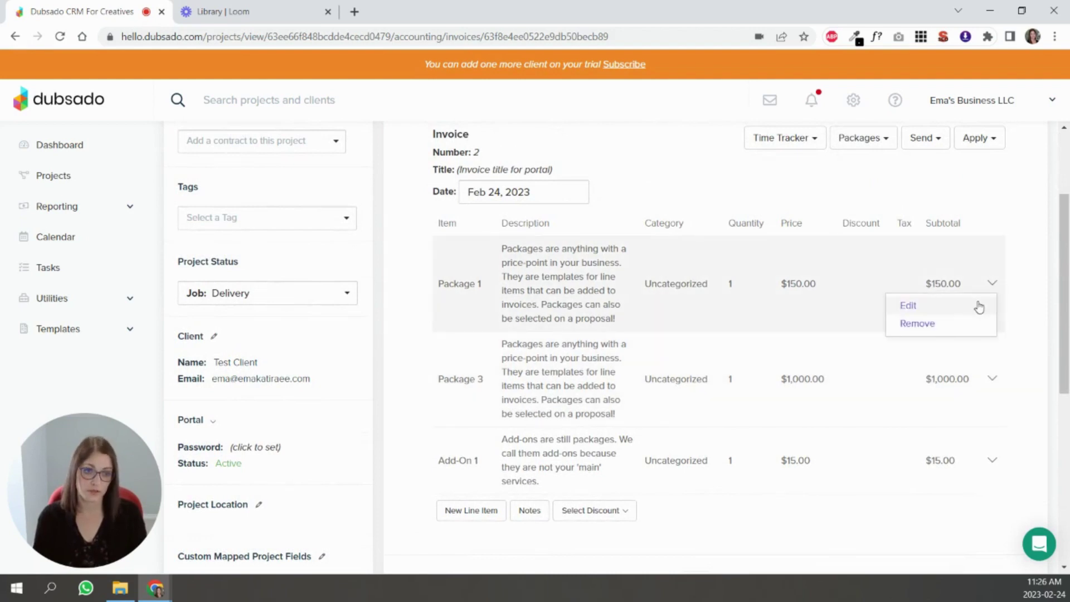
left_click(977, 304)
scroll(752, 329, "down", 5)
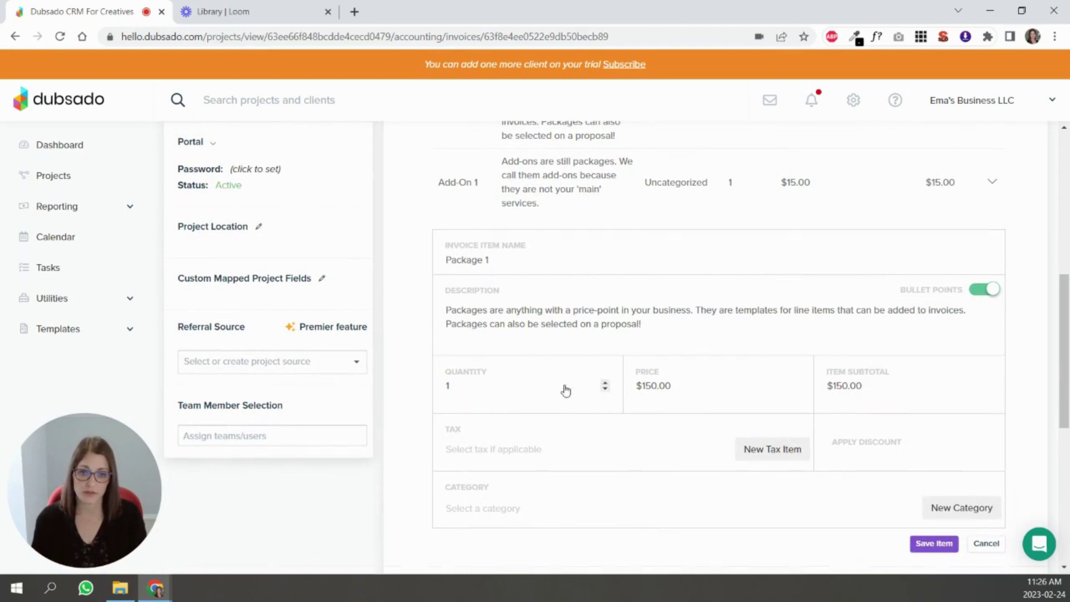
left_click(521, 394)
type("0")
left_click_drag(647, 391, 660, 390)
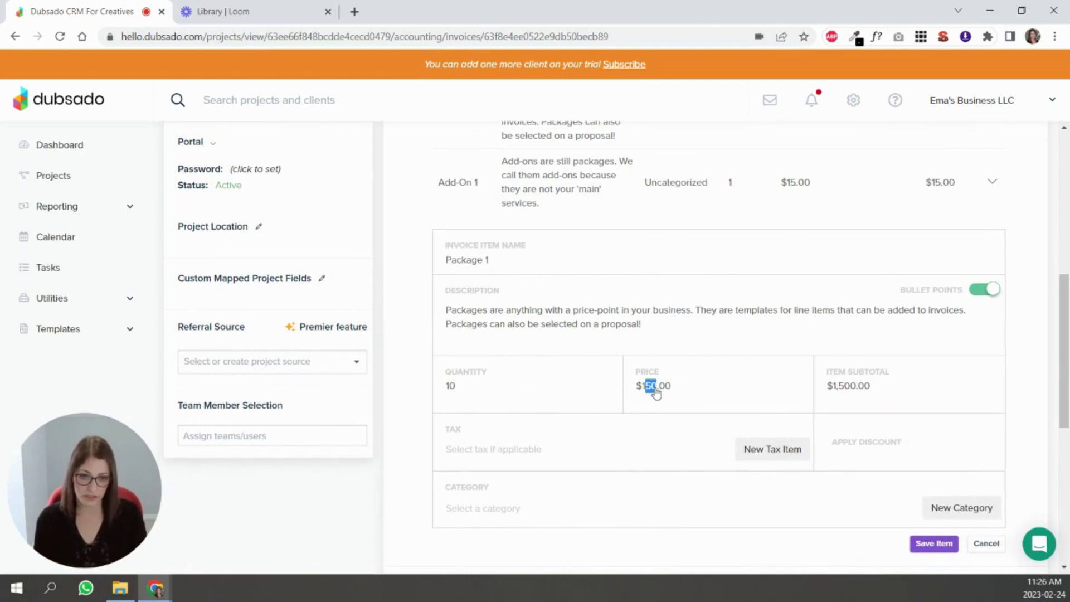
type("75")
left_click(935, 544)
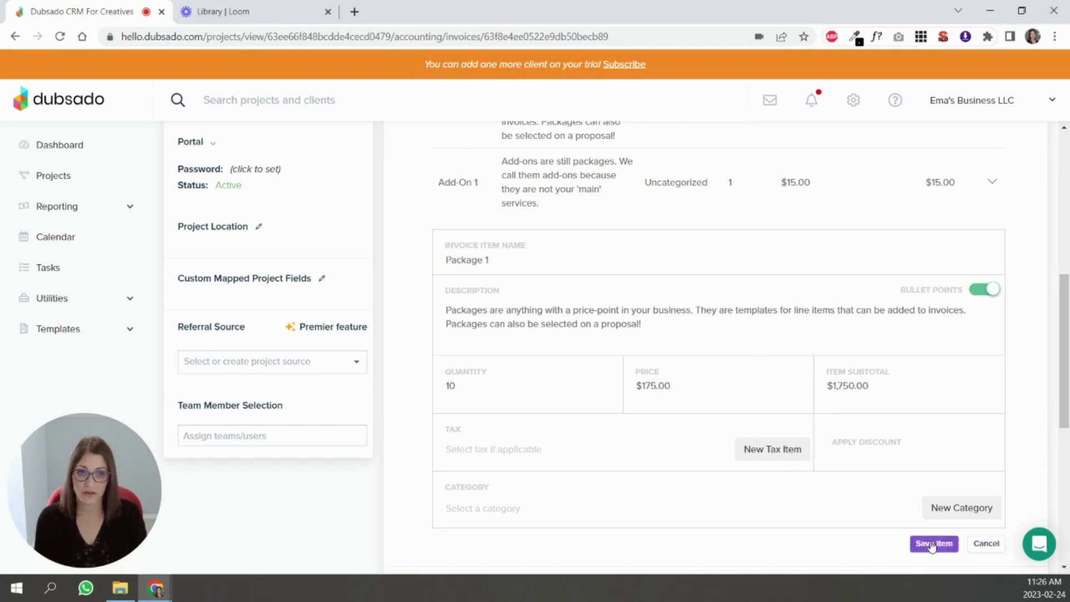
scroll(996, 335, "up", 3)
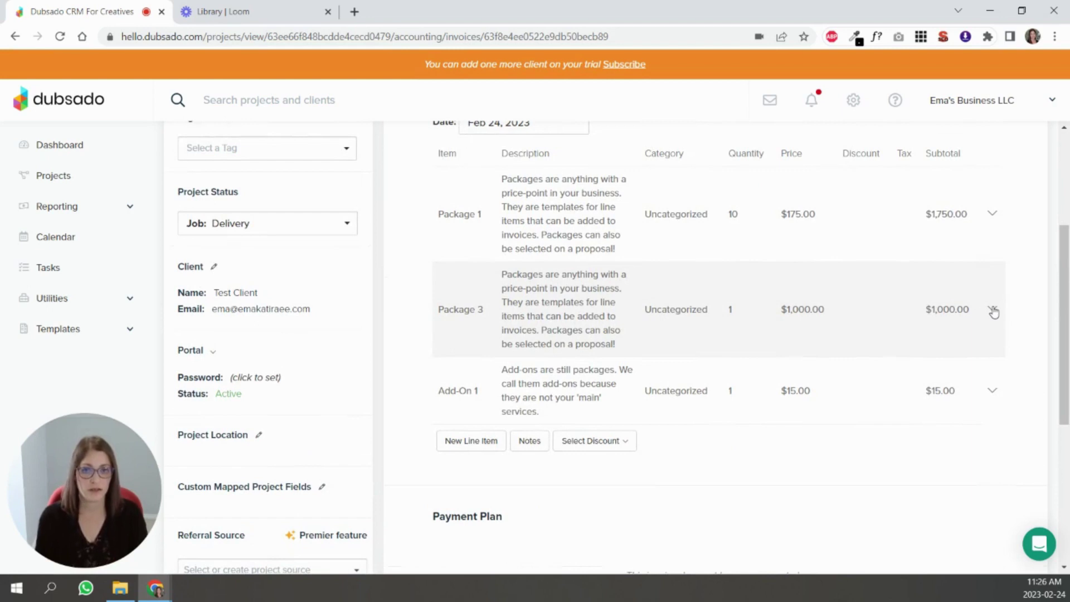
Step: Change Package 3's price to $1,500 and save the line item
left_click(994, 310)
left_click(909, 331)
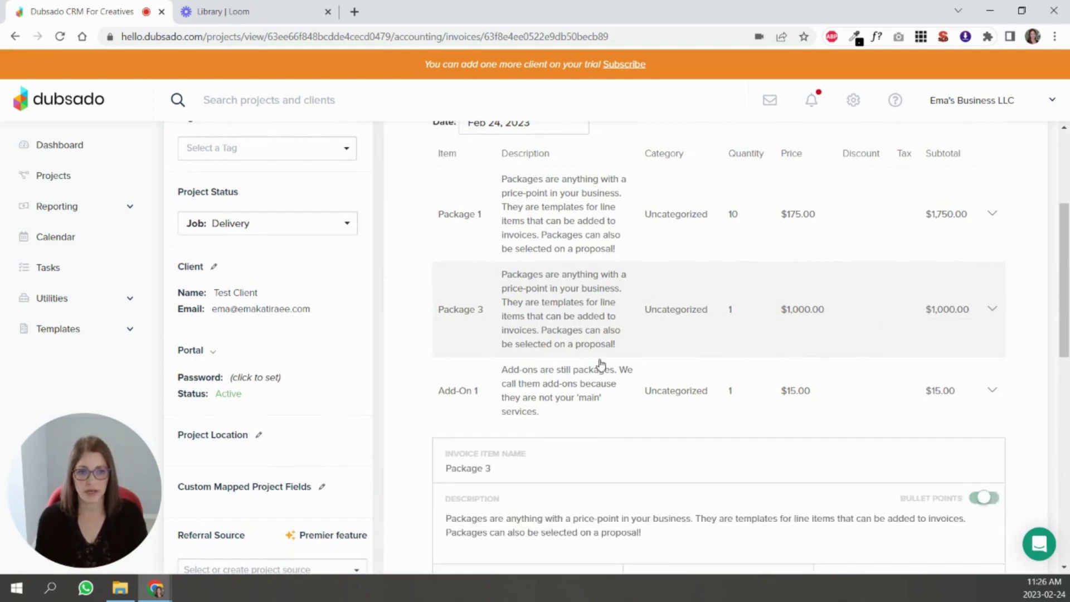
scroll(736, 415, "down", 3)
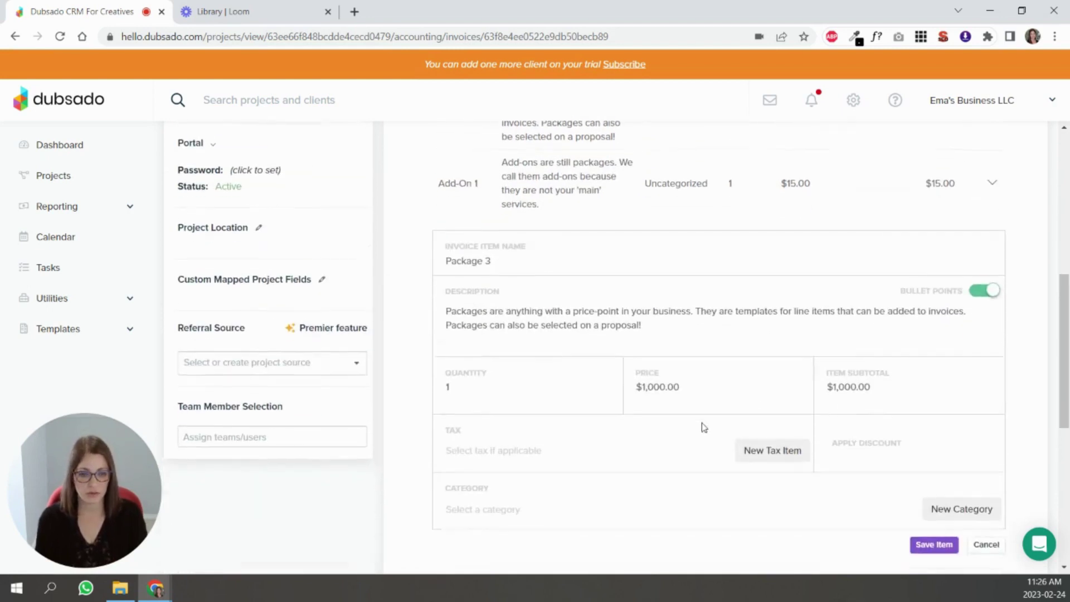
left_click(653, 386)
key("BackSpace")
type("5")
left_click(935, 543)
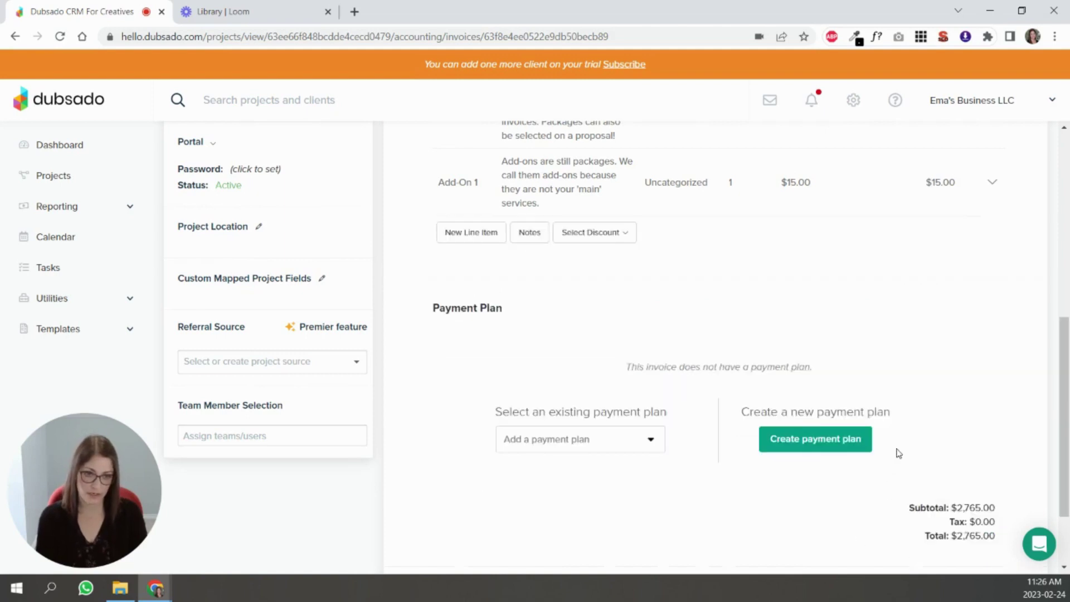
scroll(948, 317, "up", 4)
Step: Set Add-On 1's quantity to 100, save it, and check the $4,750 total
left_click(994, 397)
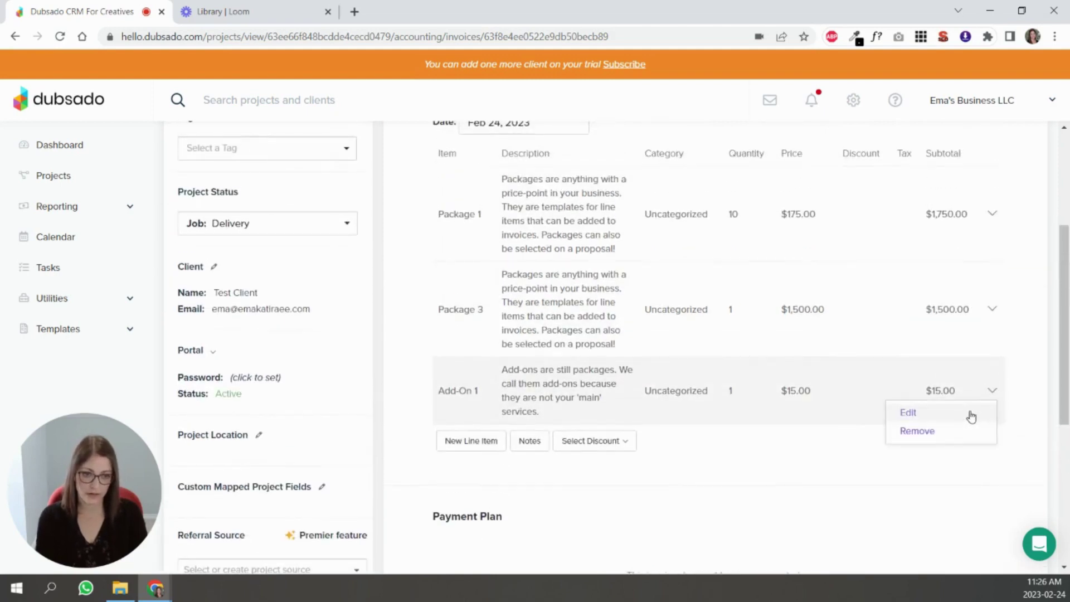
left_click(914, 411)
scroll(509, 495, "down", 3)
left_click(482, 466)
type("00")
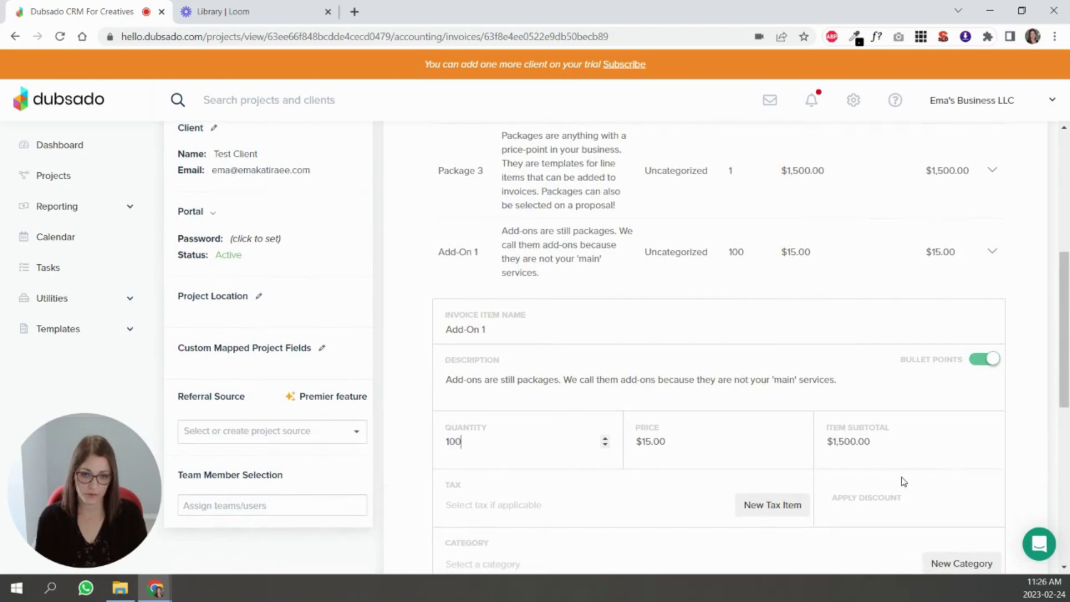
scroll(919, 468, "down", 3)
left_click(939, 466)
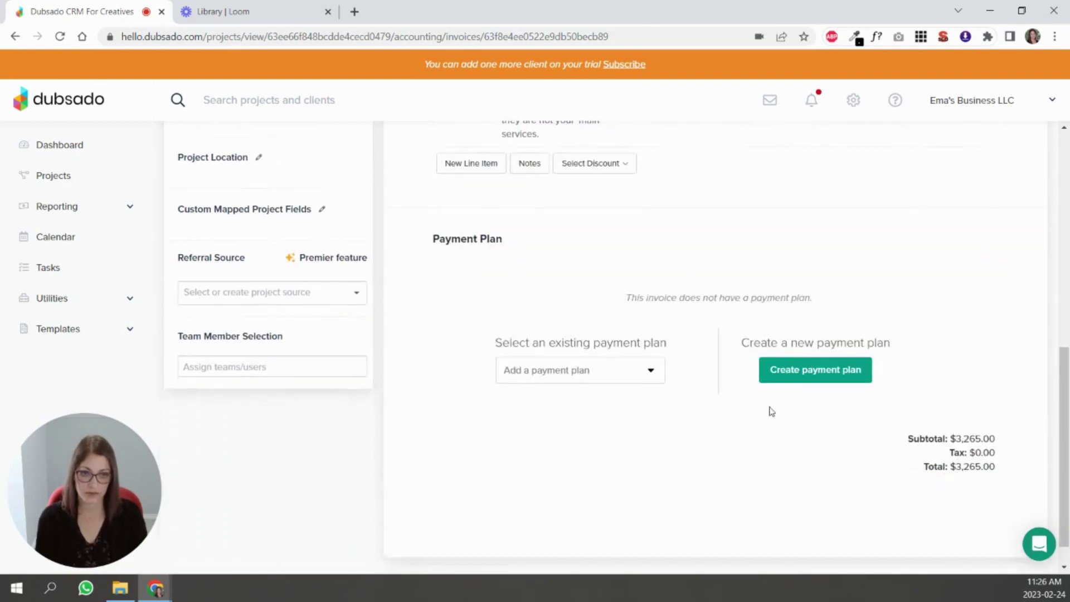
scroll(889, 383, "up", 5)
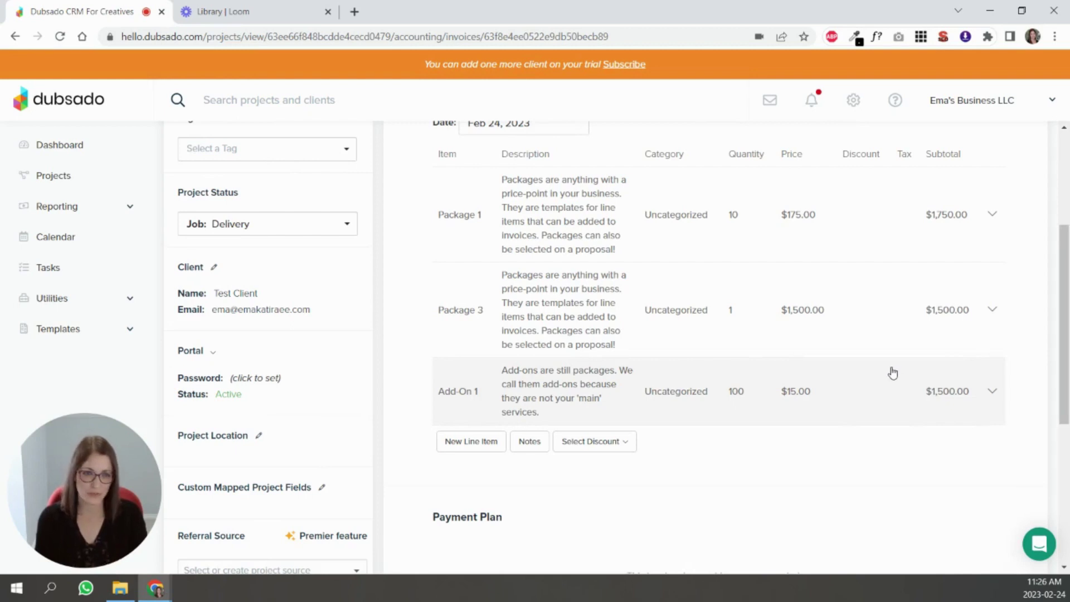
scroll(857, 303, "down", 5)
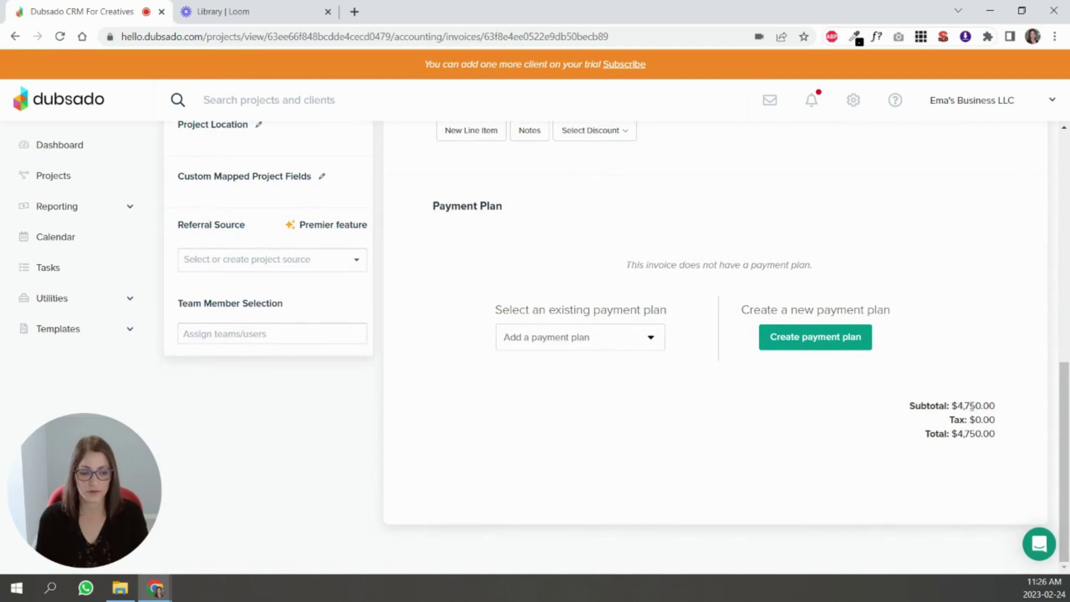
scroll(1008, 401, "up", 1)
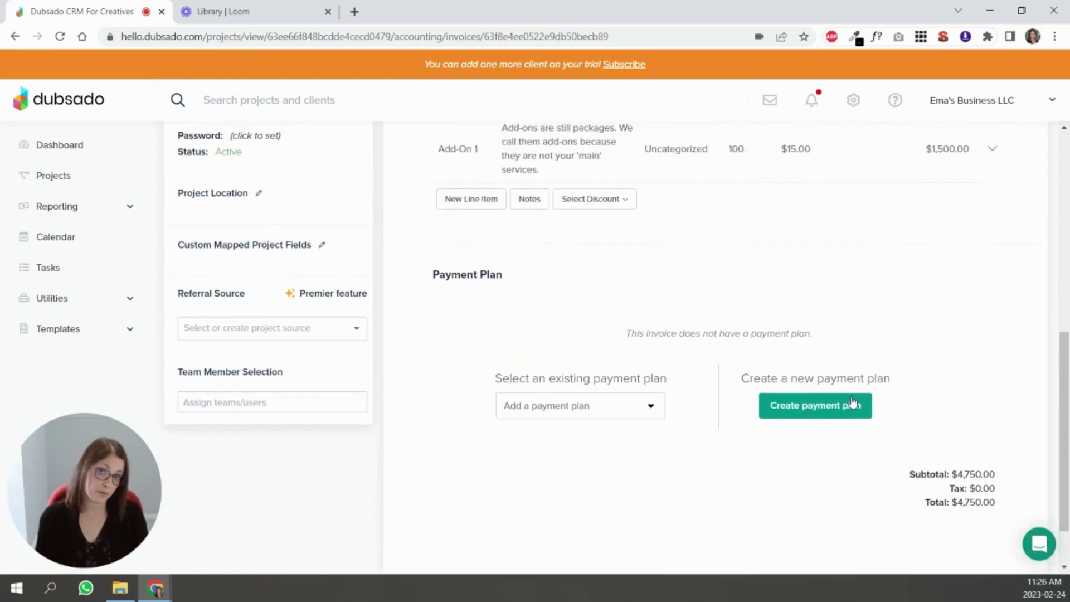
Step: Choose '3 installments' as the payment plan, giving $1,583.33, $1,583.33 and $1,583.34 payments
left_click(608, 406)
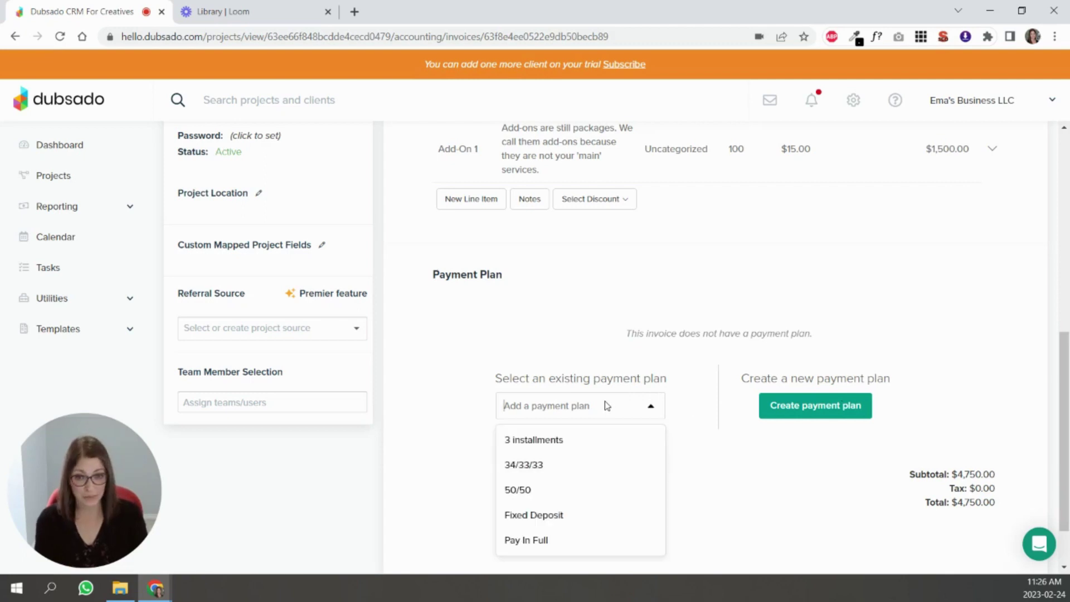
left_click(534, 440)
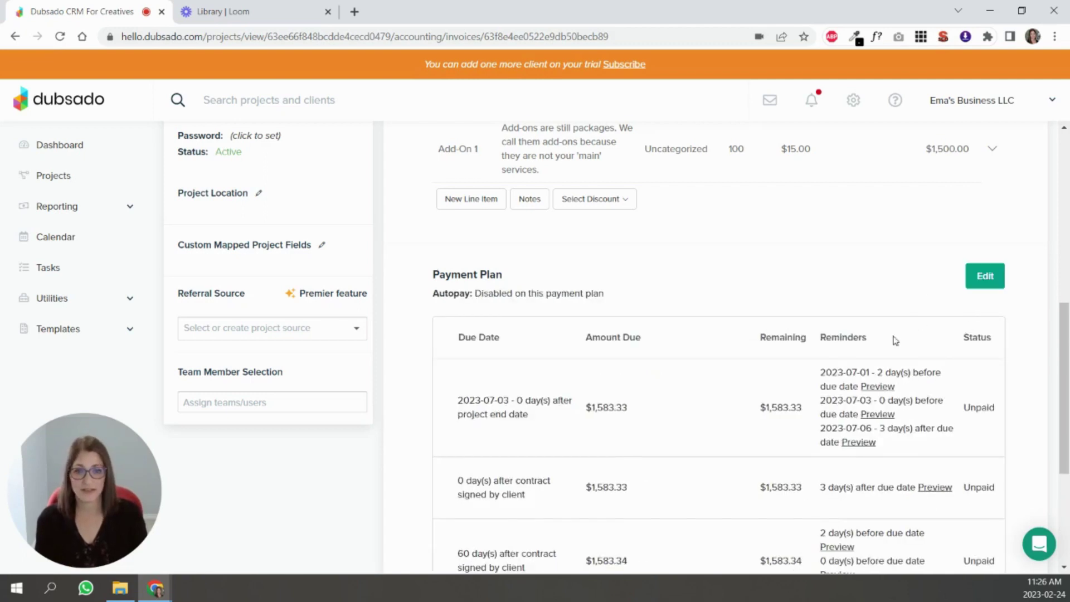
scroll(895, 340, "down", 1)
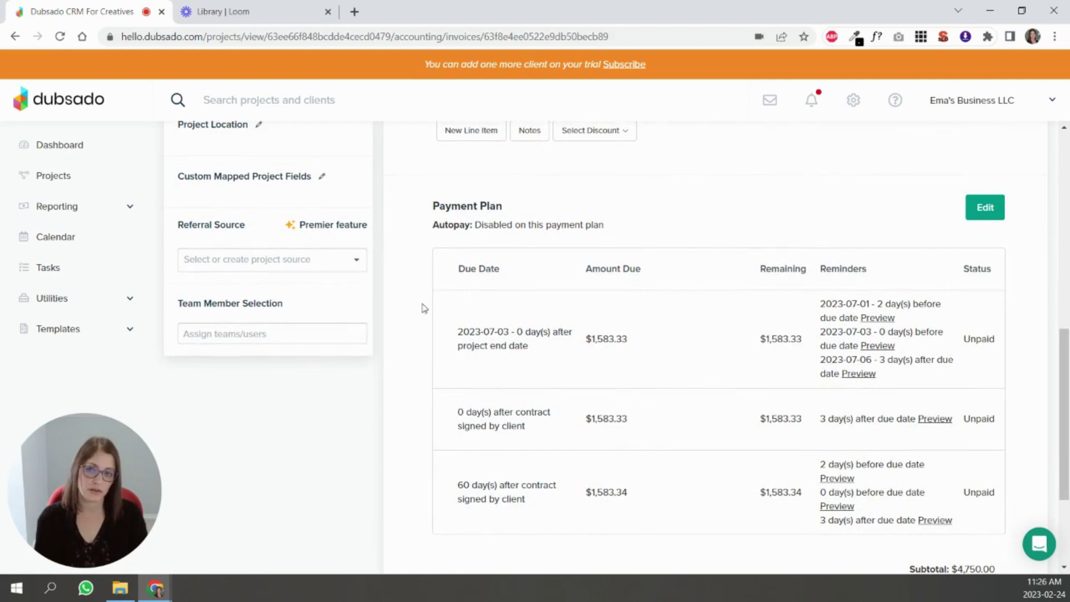
scroll(263, 179, "up", 6)
mouse_move(269, 215)
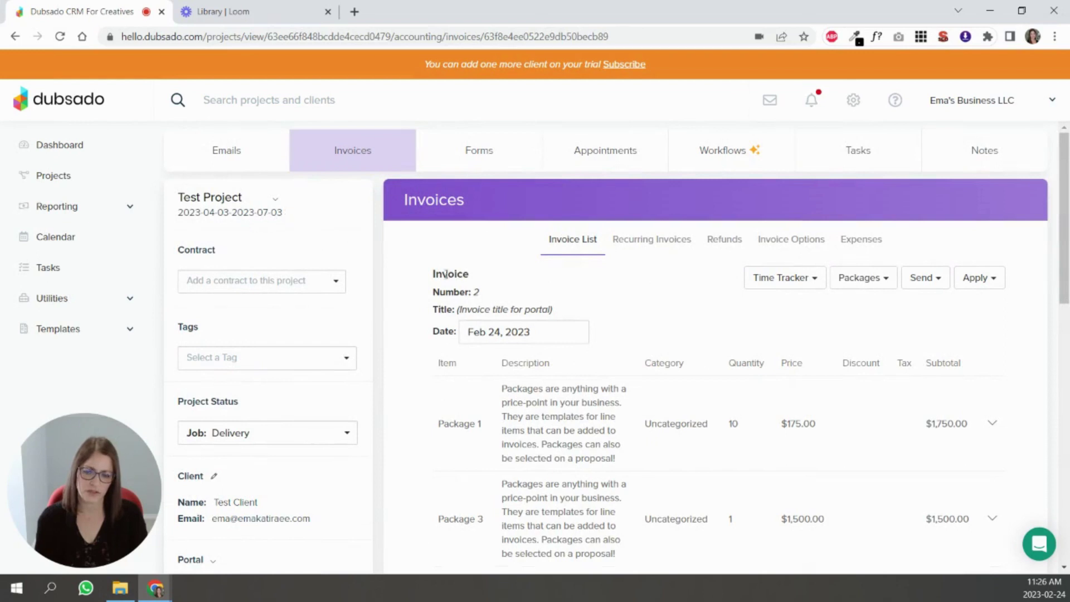
scroll(812, 377, "down", 8)
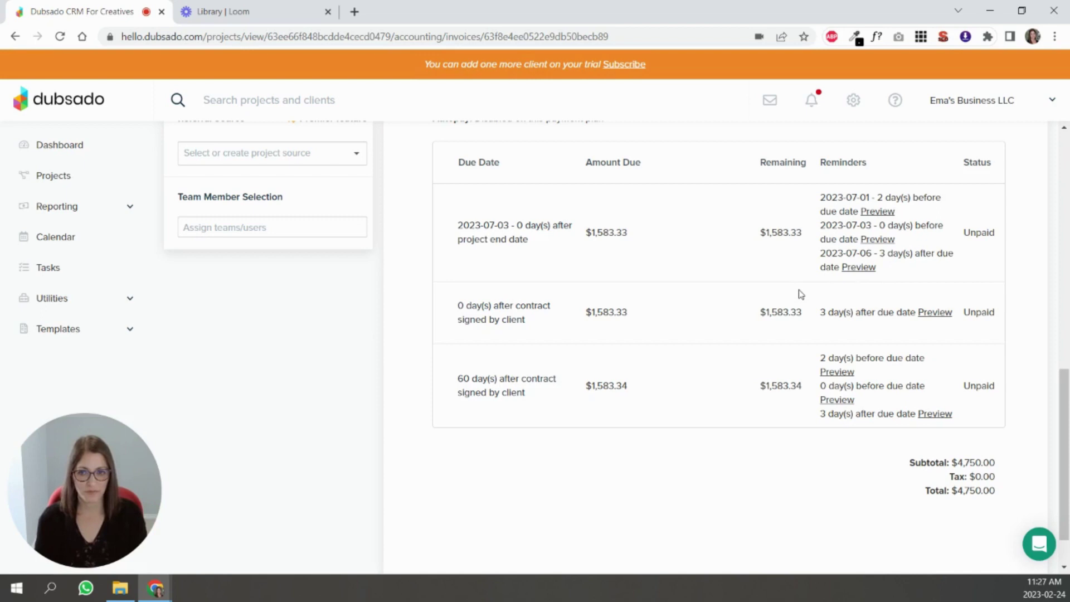
scroll(801, 294, "up", 6)
scroll(747, 353, "down", 5)
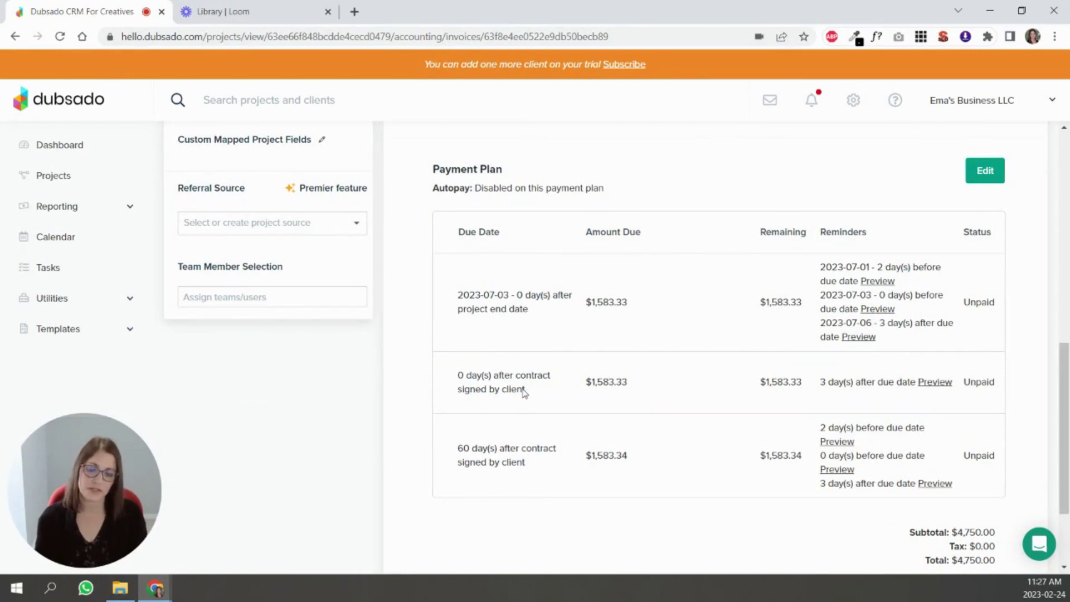
scroll(530, 384, "up", 10)
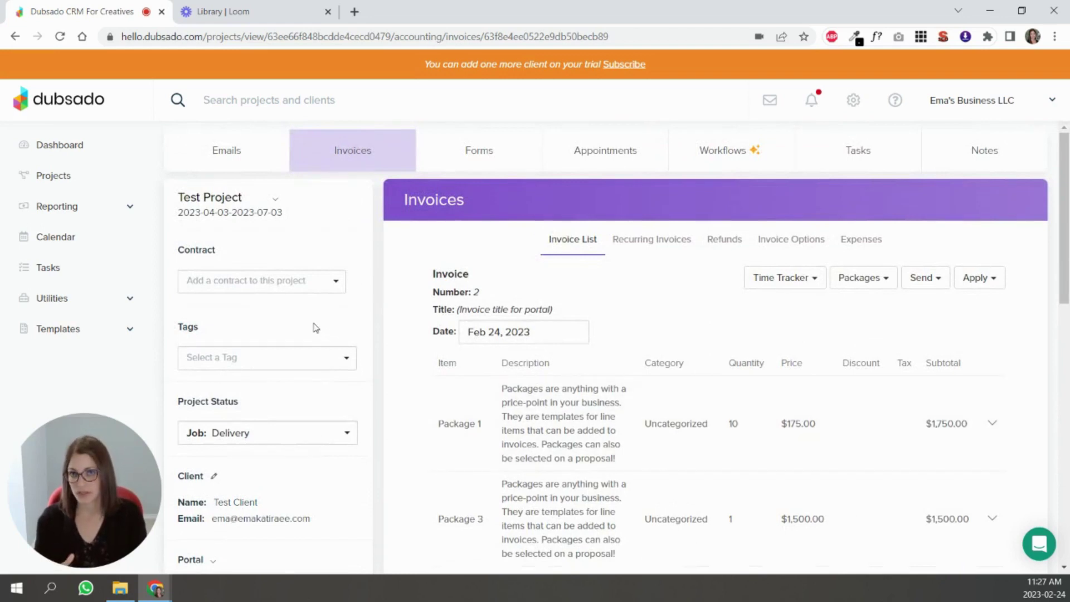
Step: Upload the signed contract PDF, setting installment due dates 2023-02-24, 2023-04-25 and 2023-07-03
left_click(262, 295)
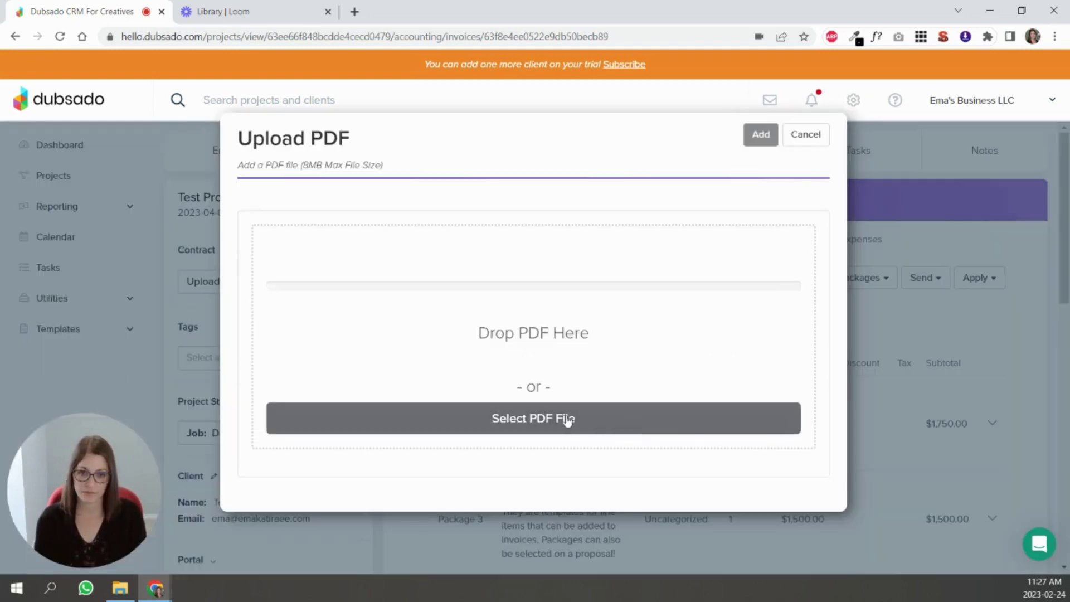
left_click(287, 346)
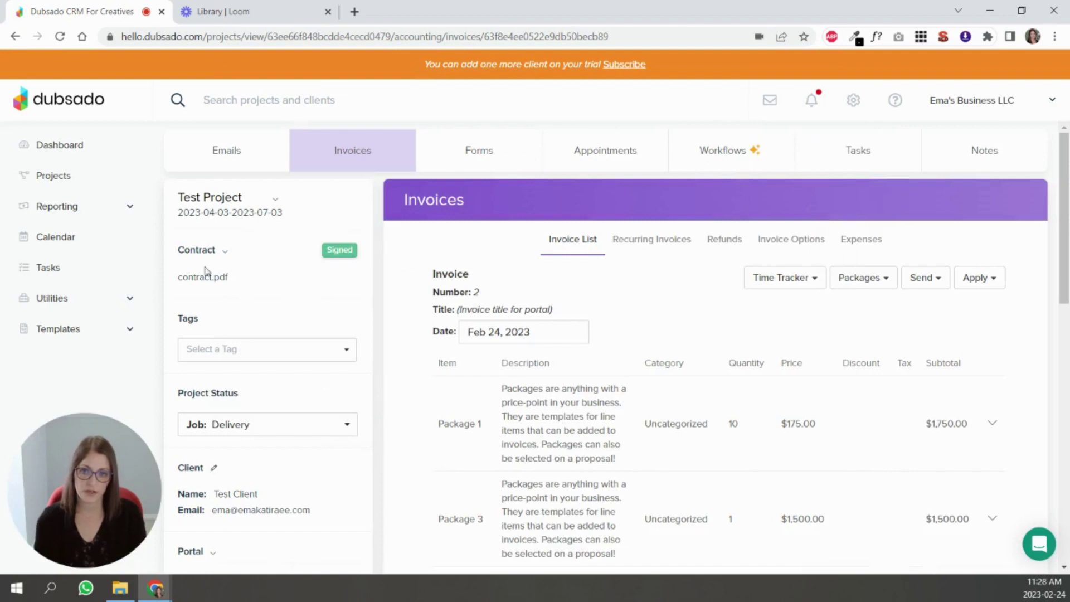
scroll(633, 313, "down", 10)
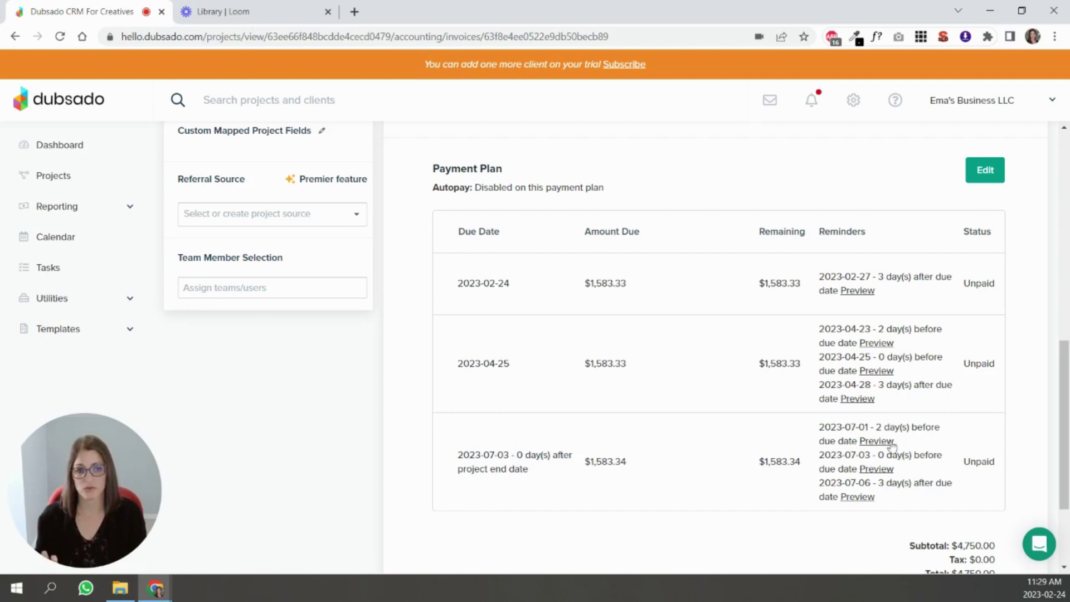
scroll(891, 457, "down", 3)
scroll(915, 449, "up", 4)
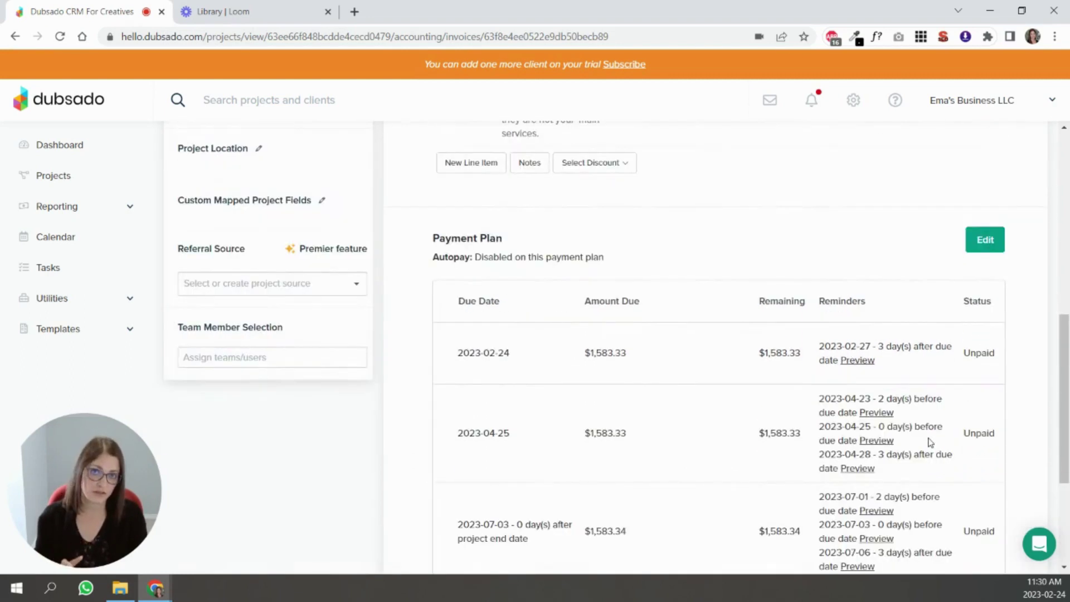
scroll(930, 442, "up", 10)
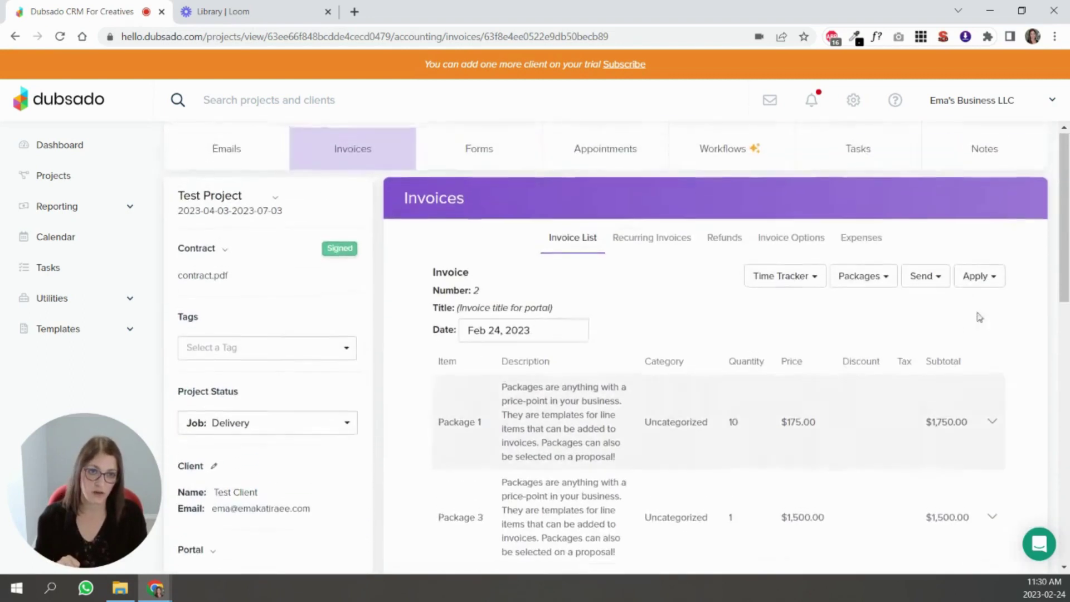
left_click(921, 280)
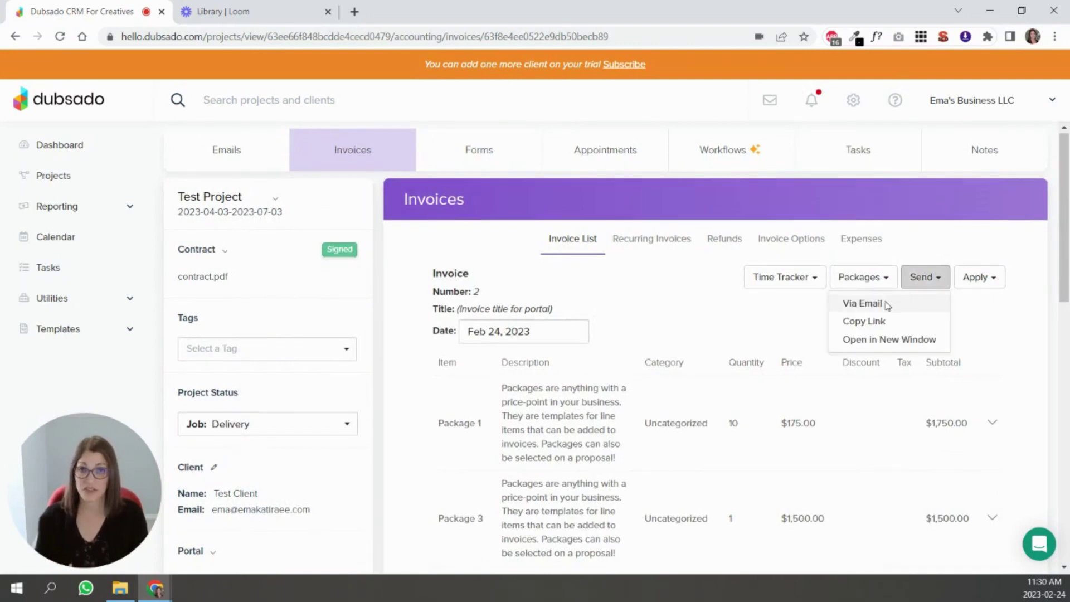
left_click(862, 304)
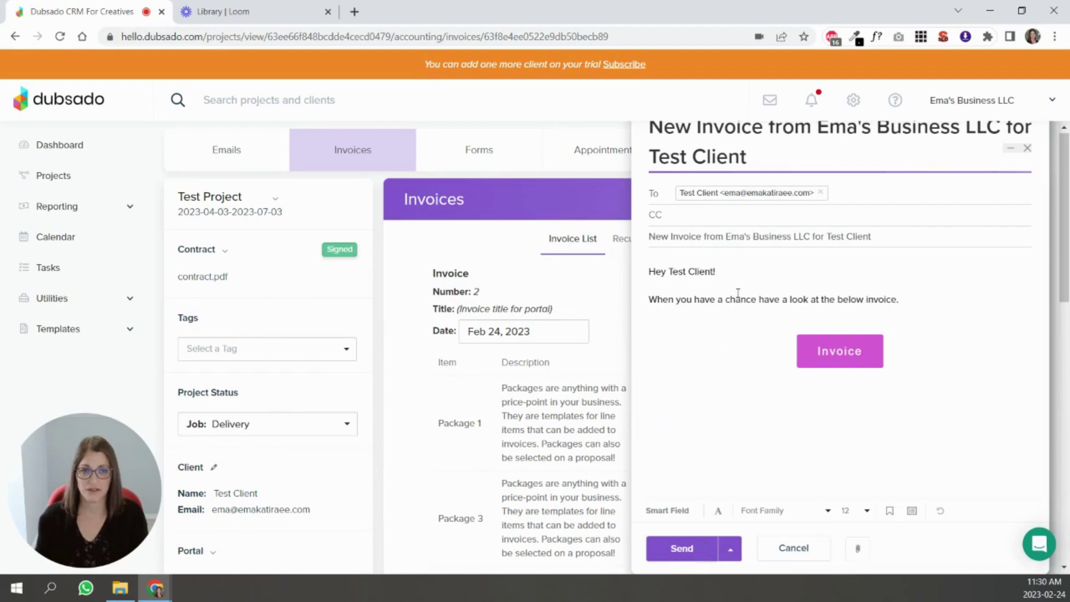
left_click(889, 511)
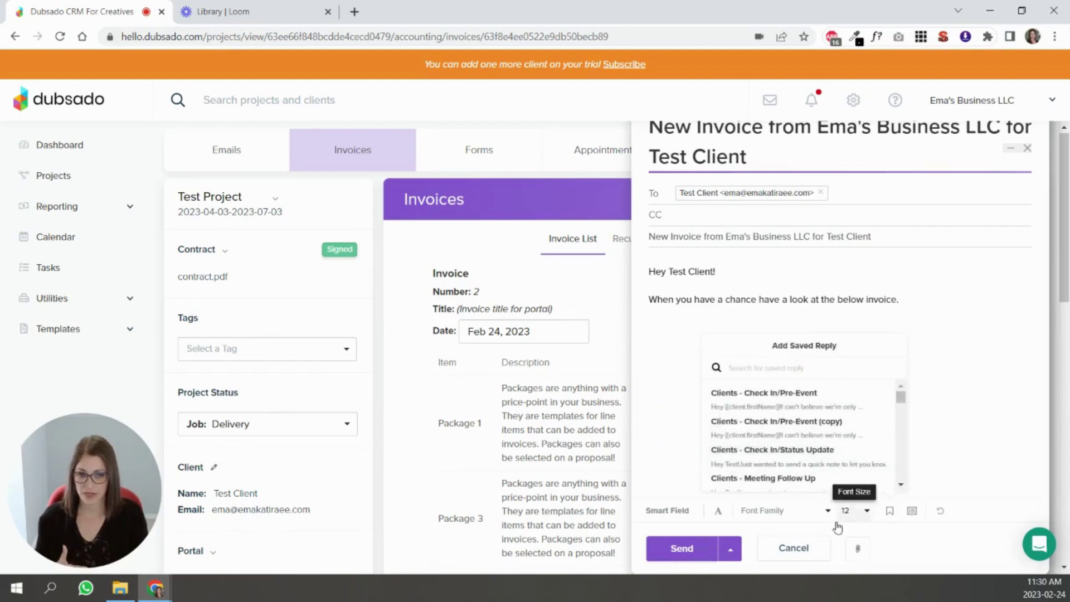
left_click(1015, 323)
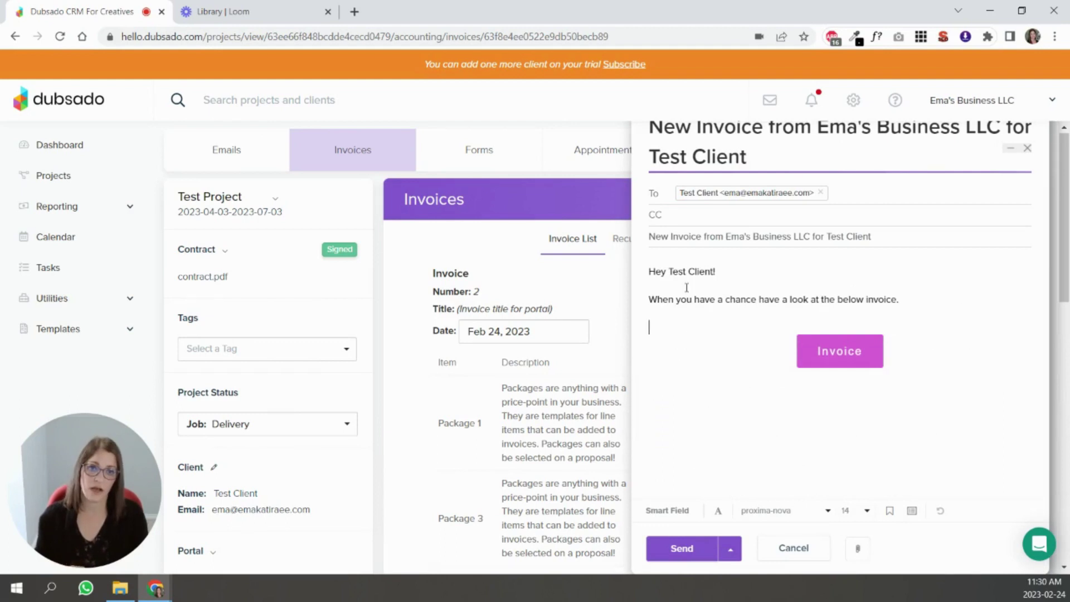
left_click_drag(654, 270, 898, 306)
left_click(836, 407)
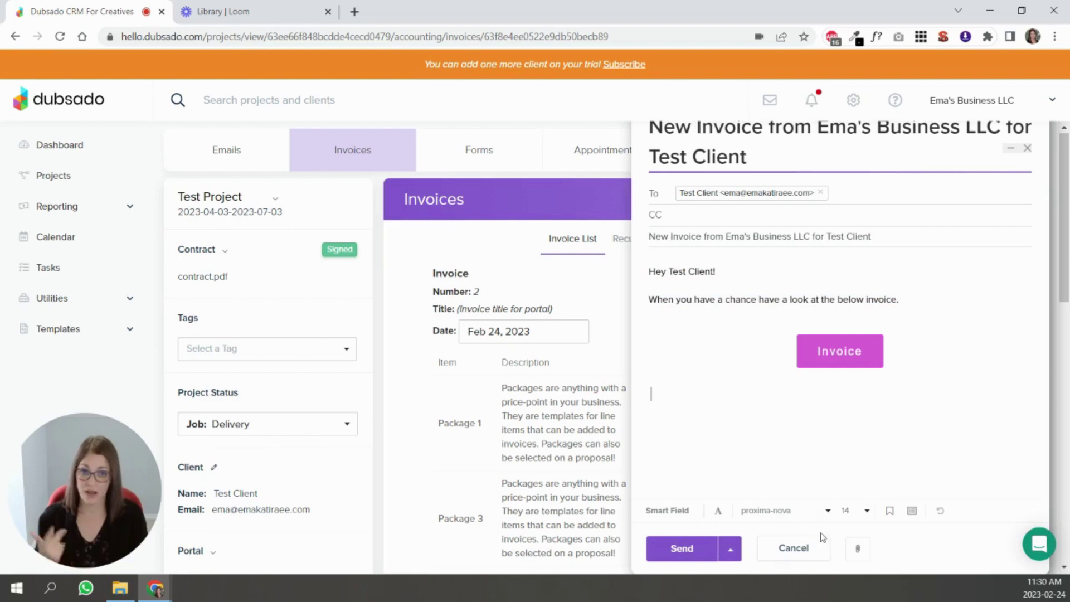
left_click(804, 556)
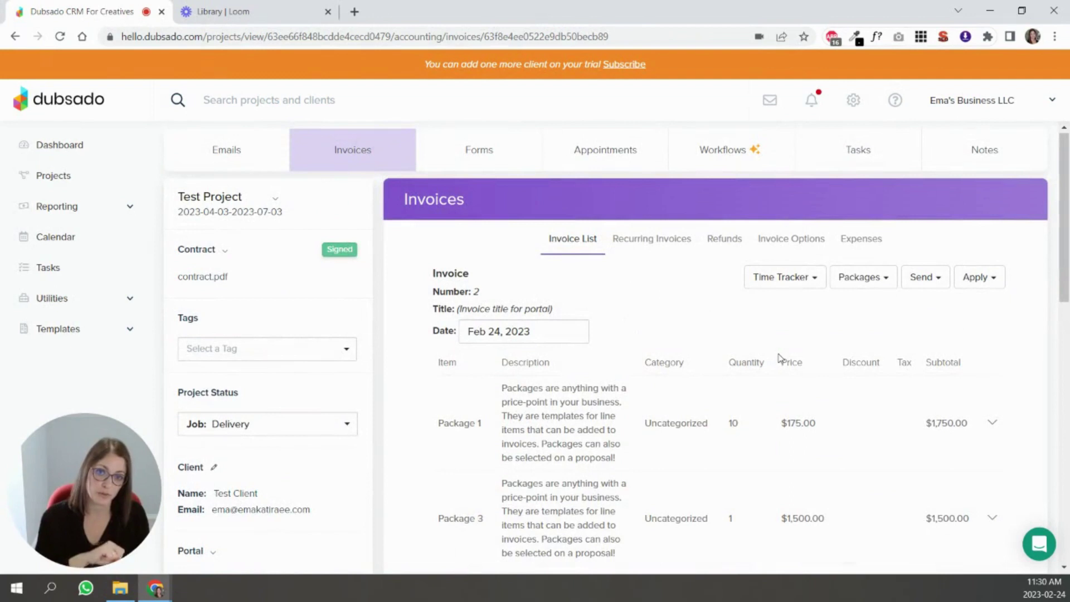
scroll(779, 357, "down", 1)
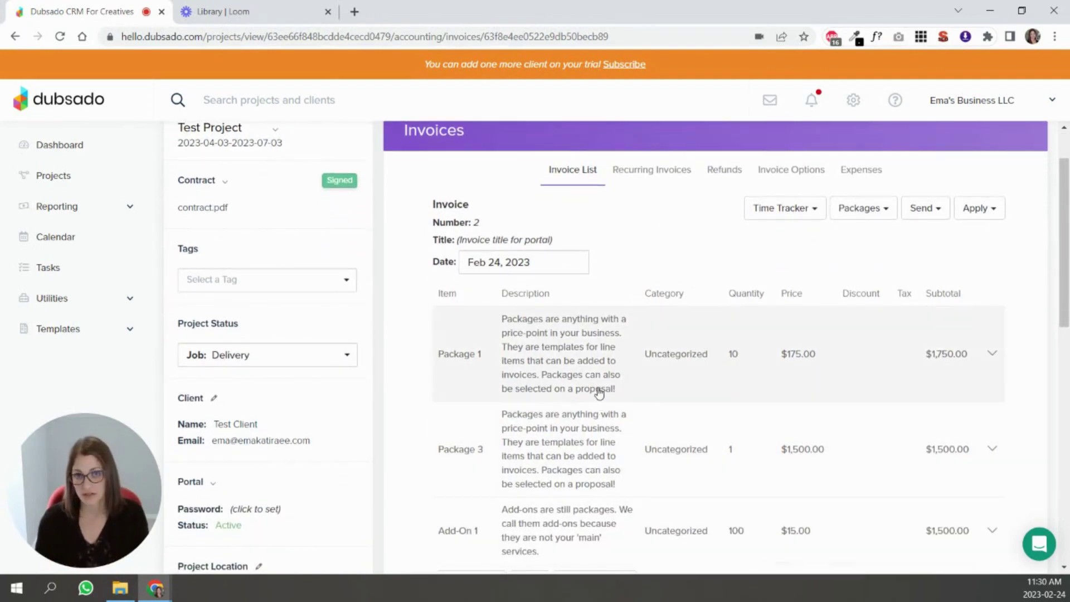
scroll(599, 393, "up", 1)
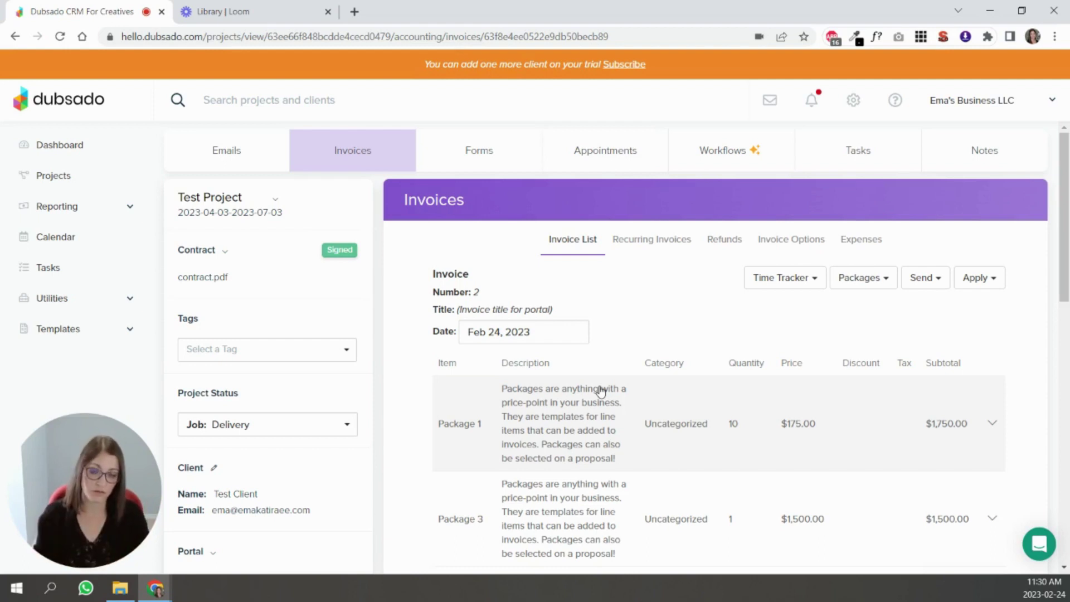
scroll(689, 340, "down", 1)
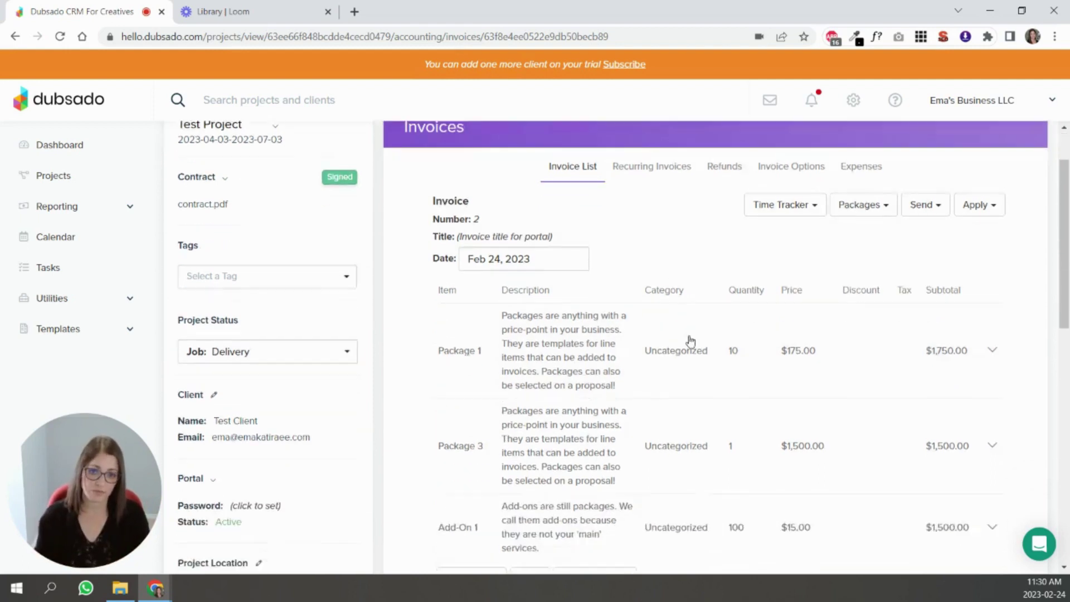
scroll(691, 340, "down", 1)
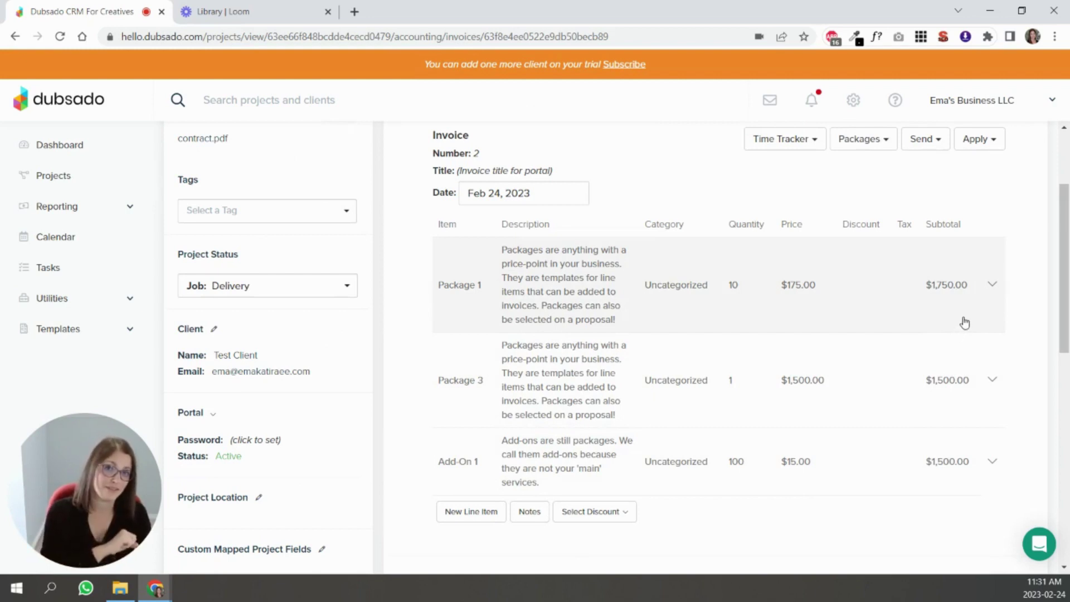
scroll(965, 322, "down", 1)
scroll(965, 323, "up", 2)
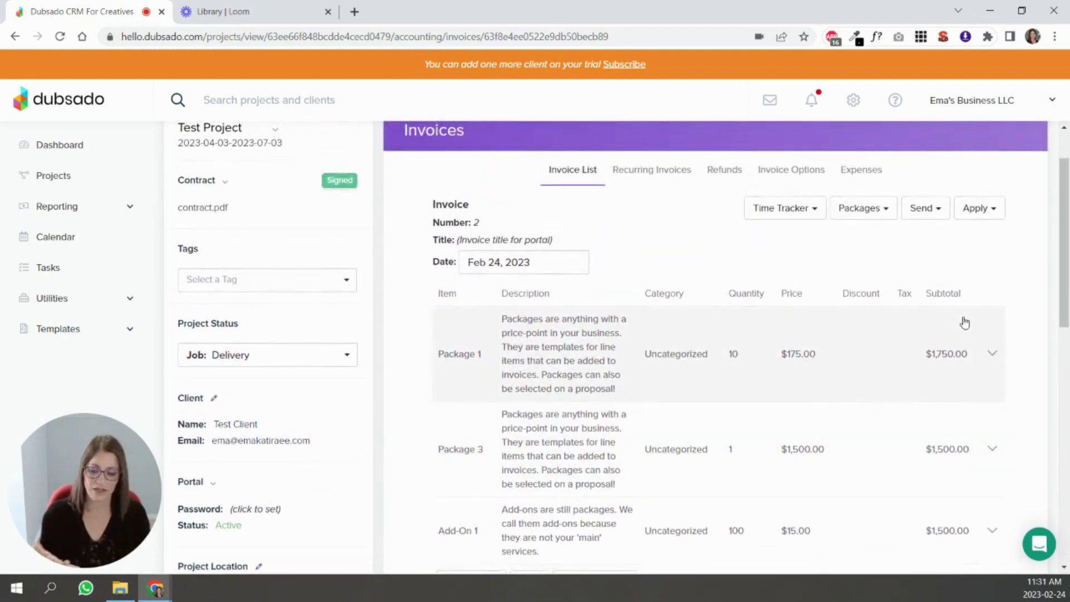